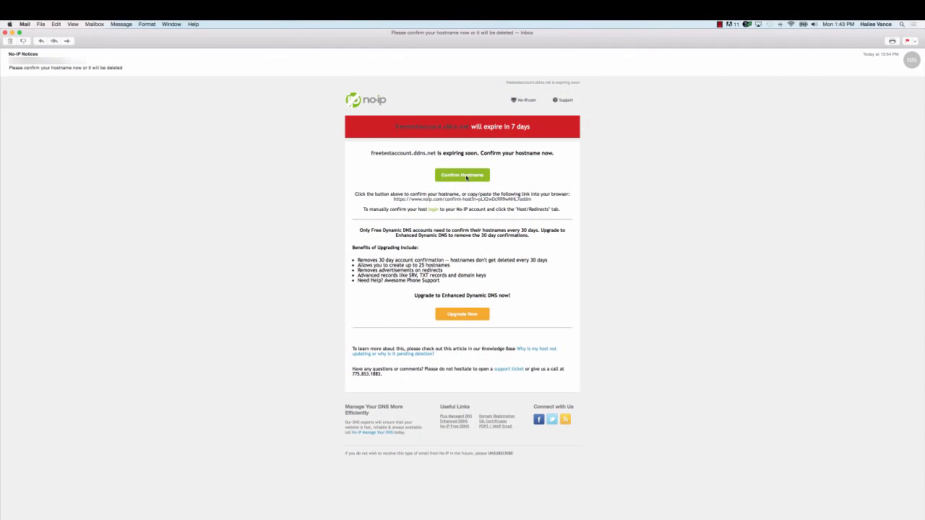
Confirm freetestaccount.ddns.net from the email link, choosing 'No thanks, just renew my free hostname' and passing the reCAPTCHA.
{"action": "left_click", "coordinate": [466, 177]}
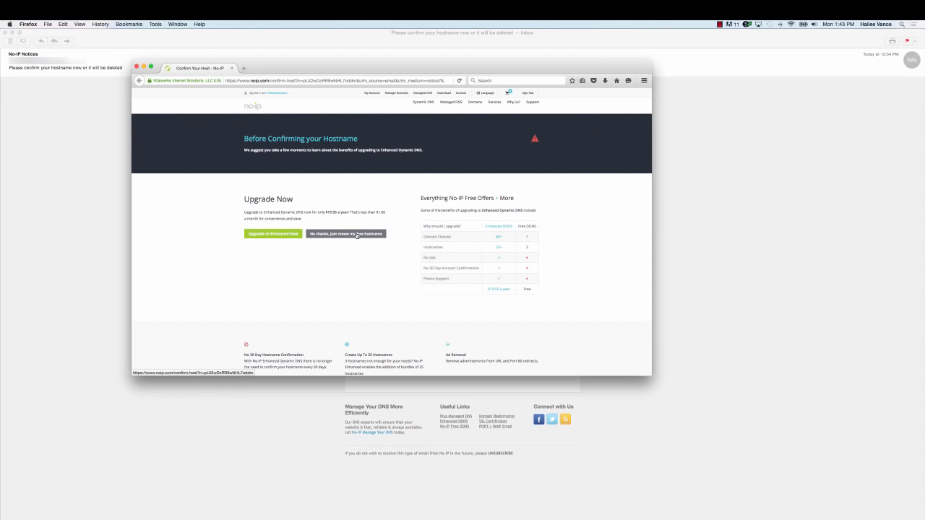
{"action": "left_click", "coordinate": [357, 235]}
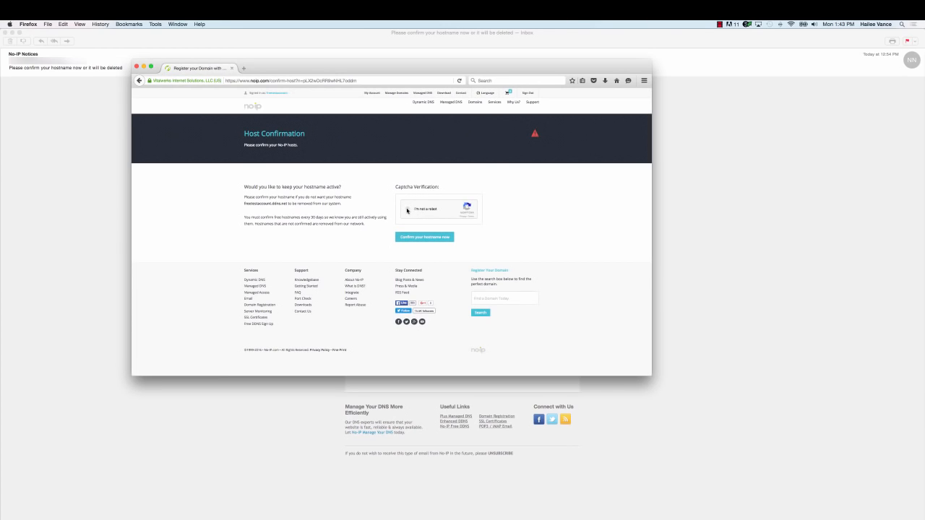
{"action": "left_click", "coordinate": [407, 209]}
{"action": "left_click", "coordinate": [411, 238]}
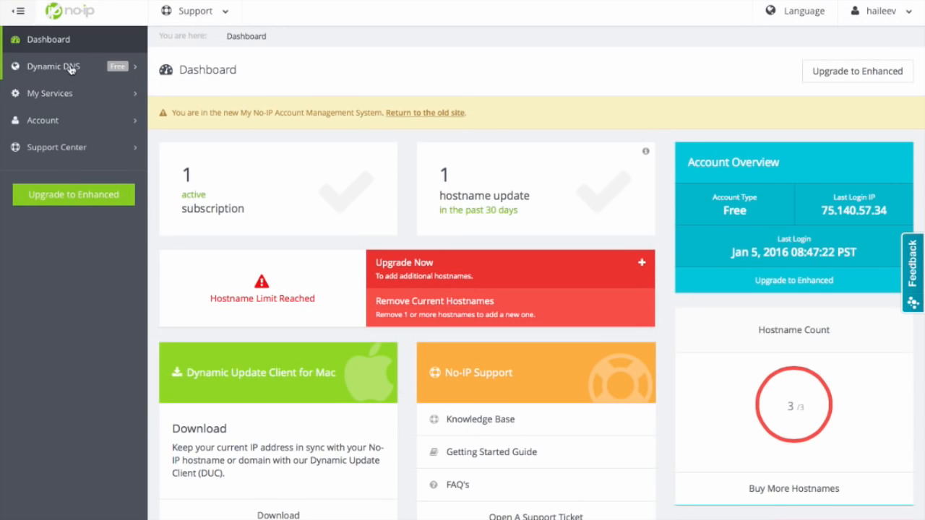
Go to the Dynamic DNS hostnames list and confirm the hostname expiring in 7 days.
{"action": "left_click", "coordinate": [70, 68]}
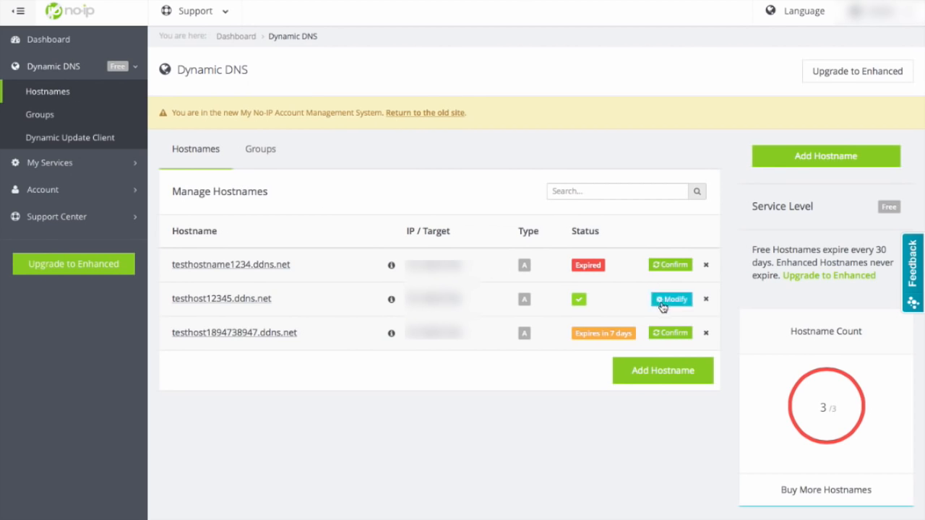
{"action": "left_click", "coordinate": [670, 333]}
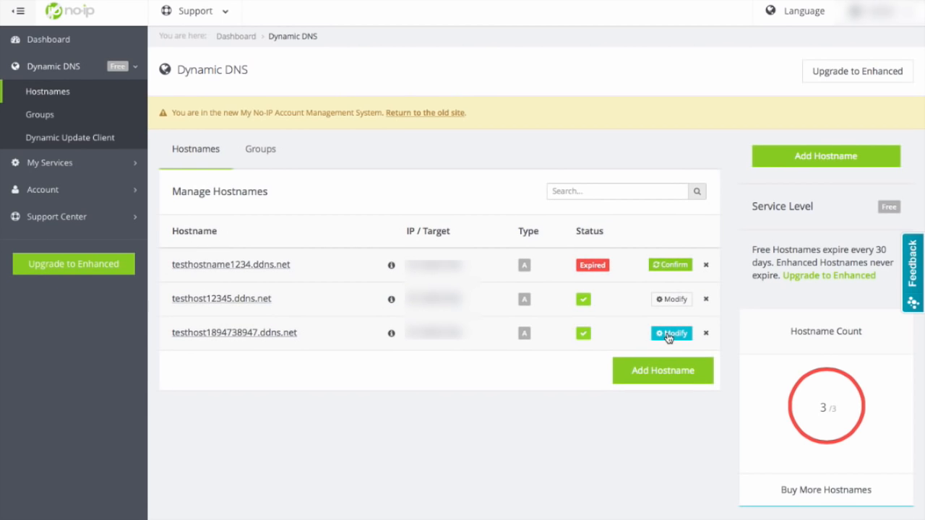
Confirm the expired testhostname1234.ddns.net, which leads to an upgrade-offer page.
{"action": "left_click", "coordinate": [669, 264]}
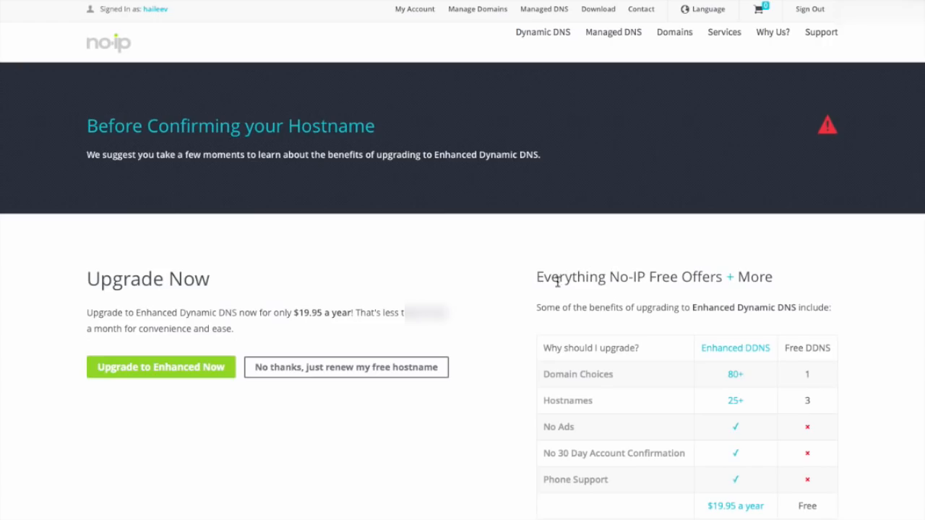